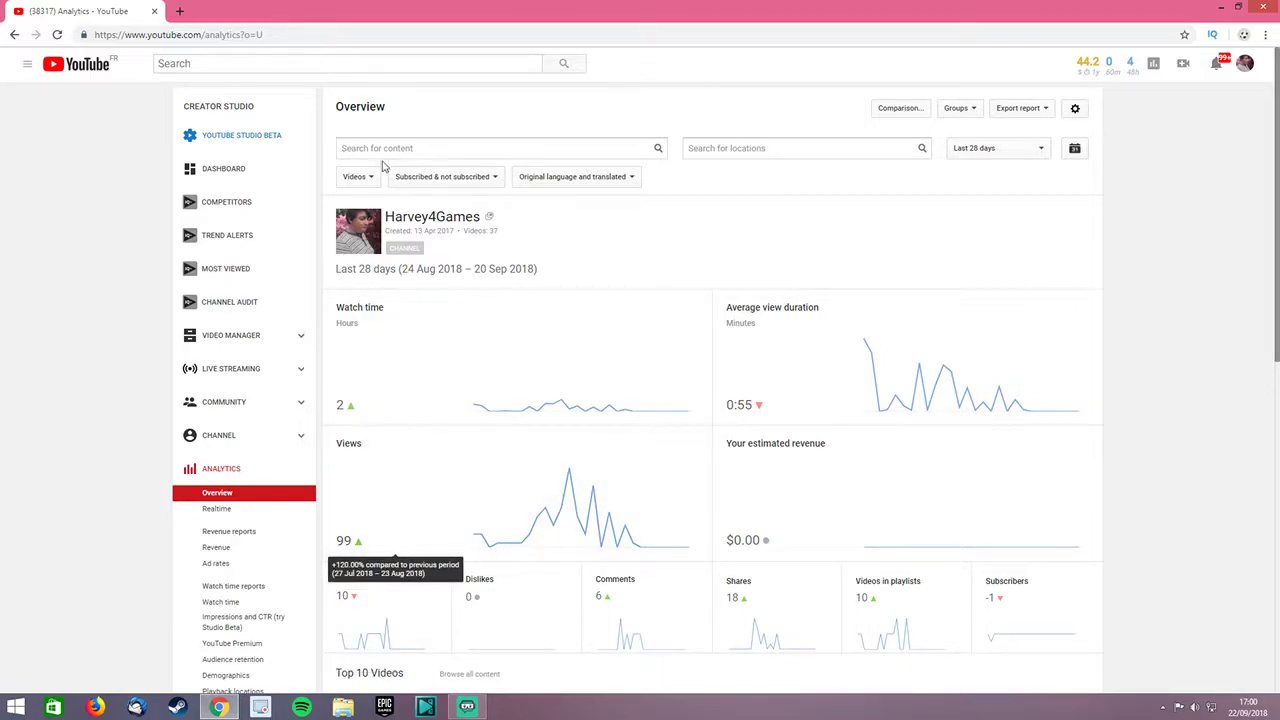
Open the dashboard: 92 watch-time minutes, 99 views, one subscriber lost, $0.00 revenue over 28 days
click(226, 170)
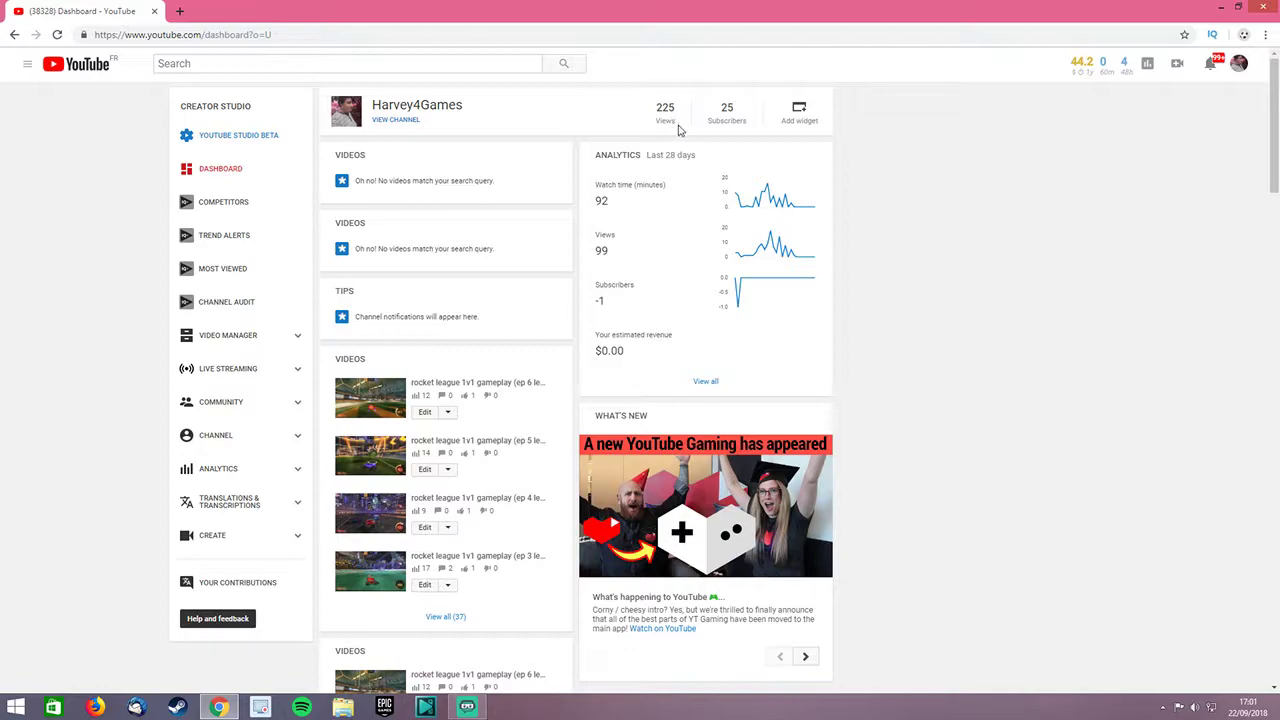
scroll(1110, 405, down, 3)
scroll(1108, 408, down, 3)
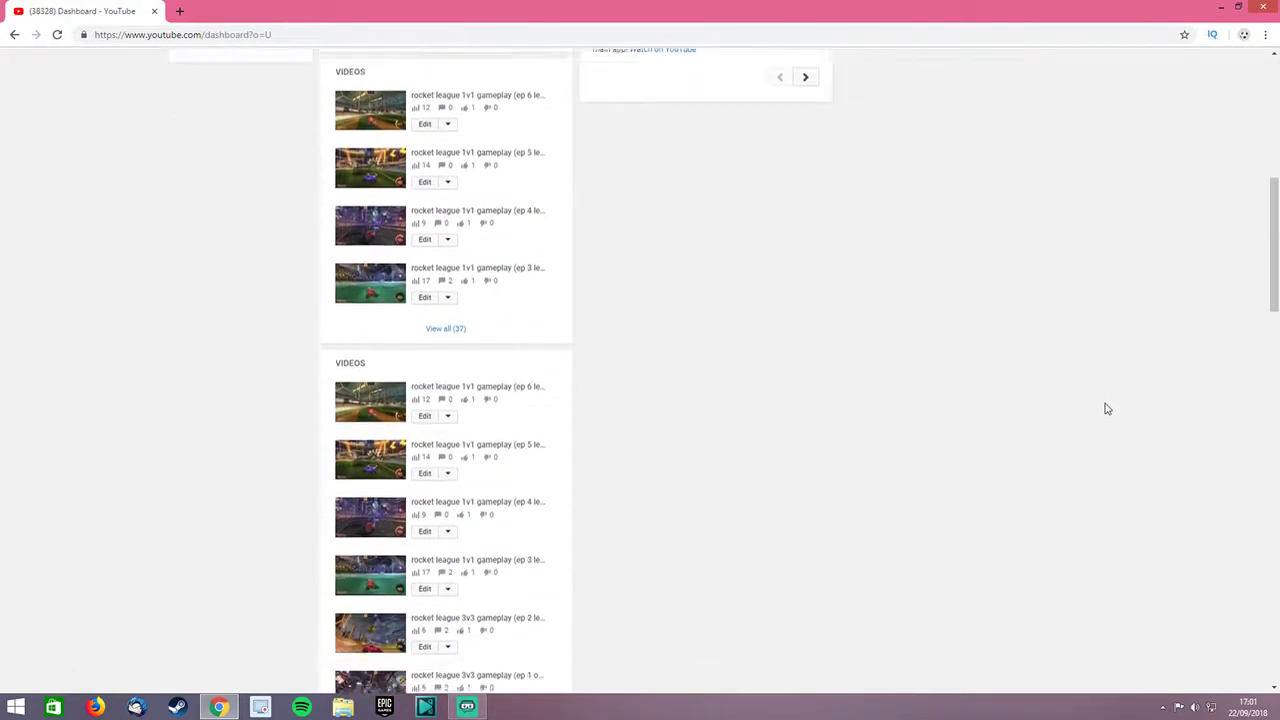
scroll(1108, 408, up, 2)
scroll(1100, 415, up, 2)
scroll(1067, 434, up, 2)
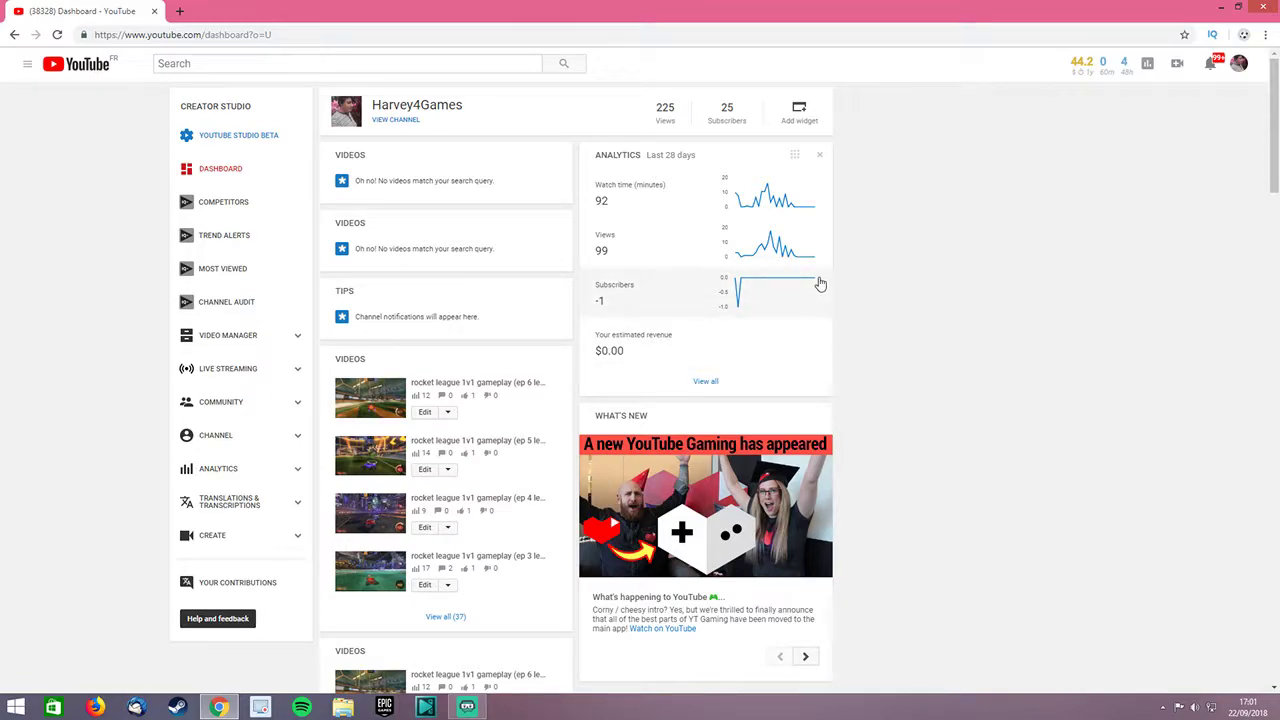
mouse_move(228, 335)
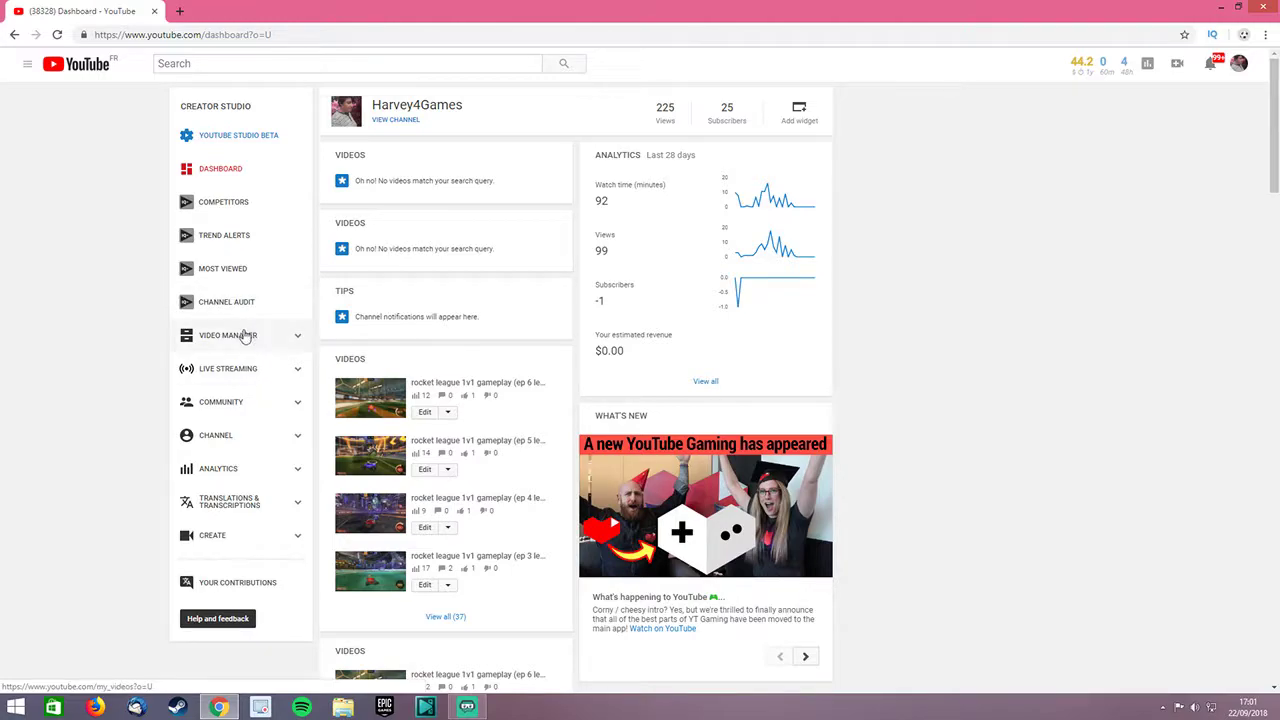
Check the channel status page, then Monetisation showing it not enabled and AdSense pending
click(227, 436)
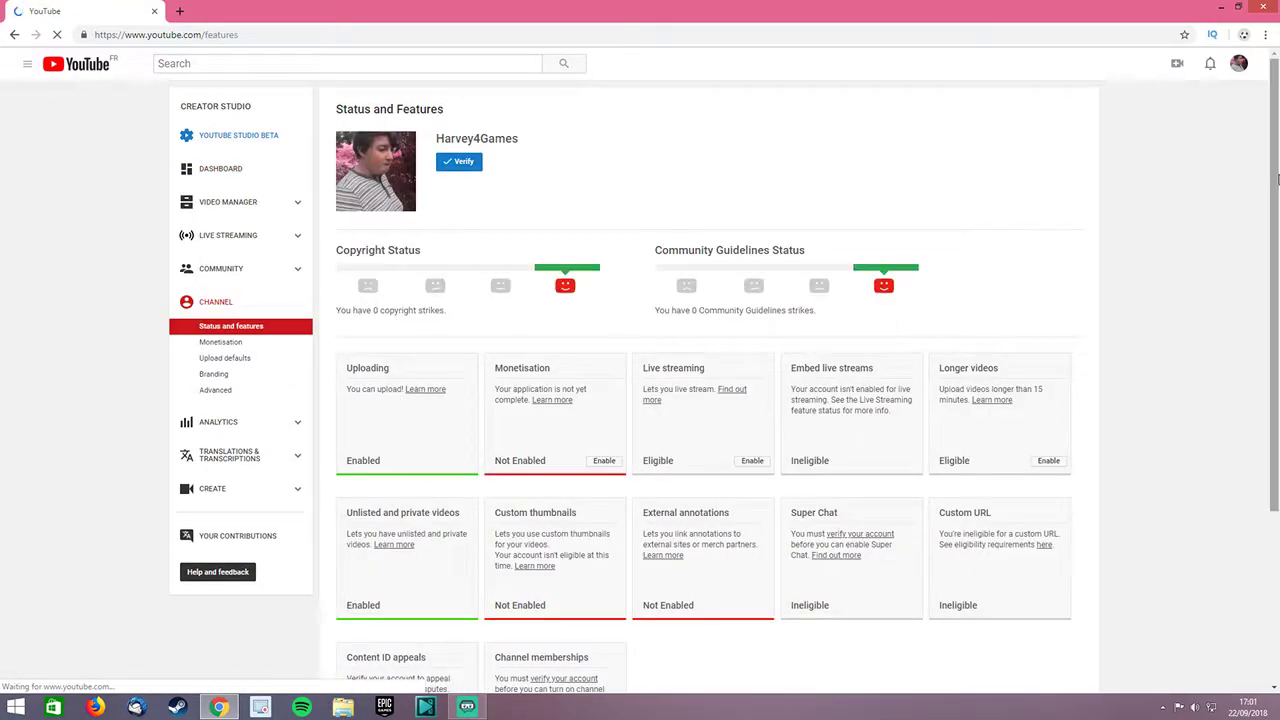
scroll(1230, 255, down, 1)
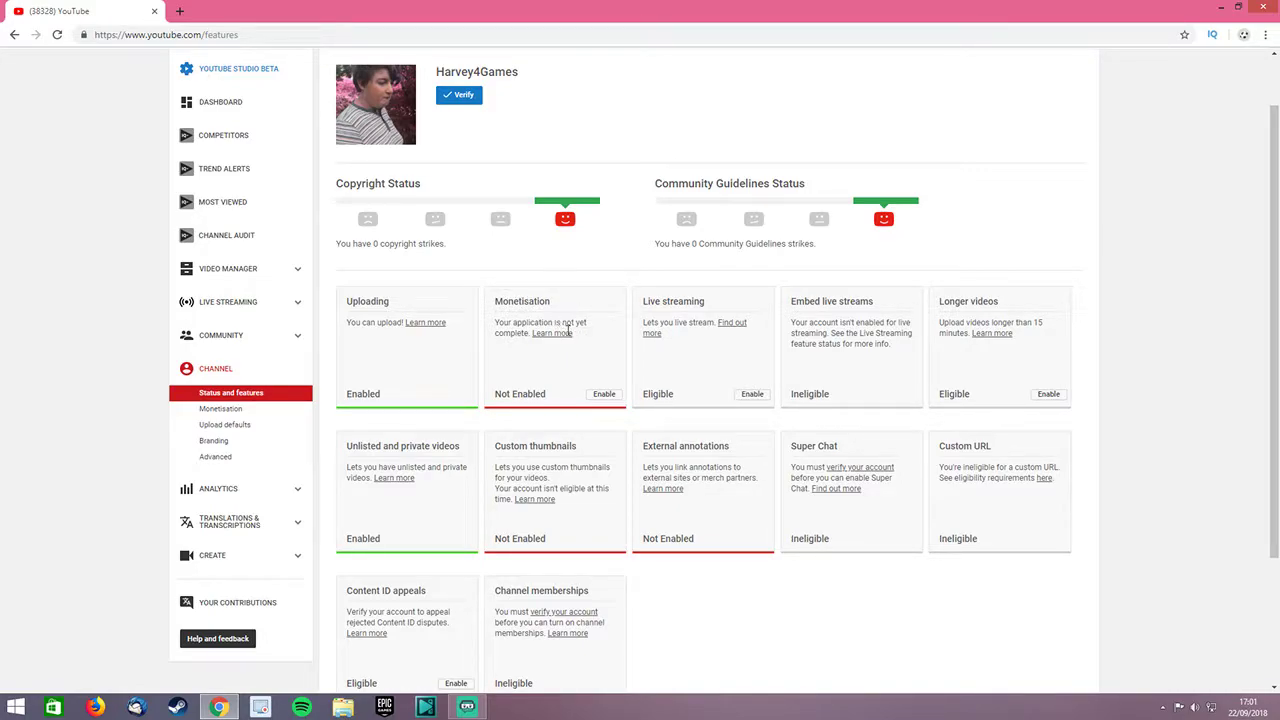
click(210, 410)
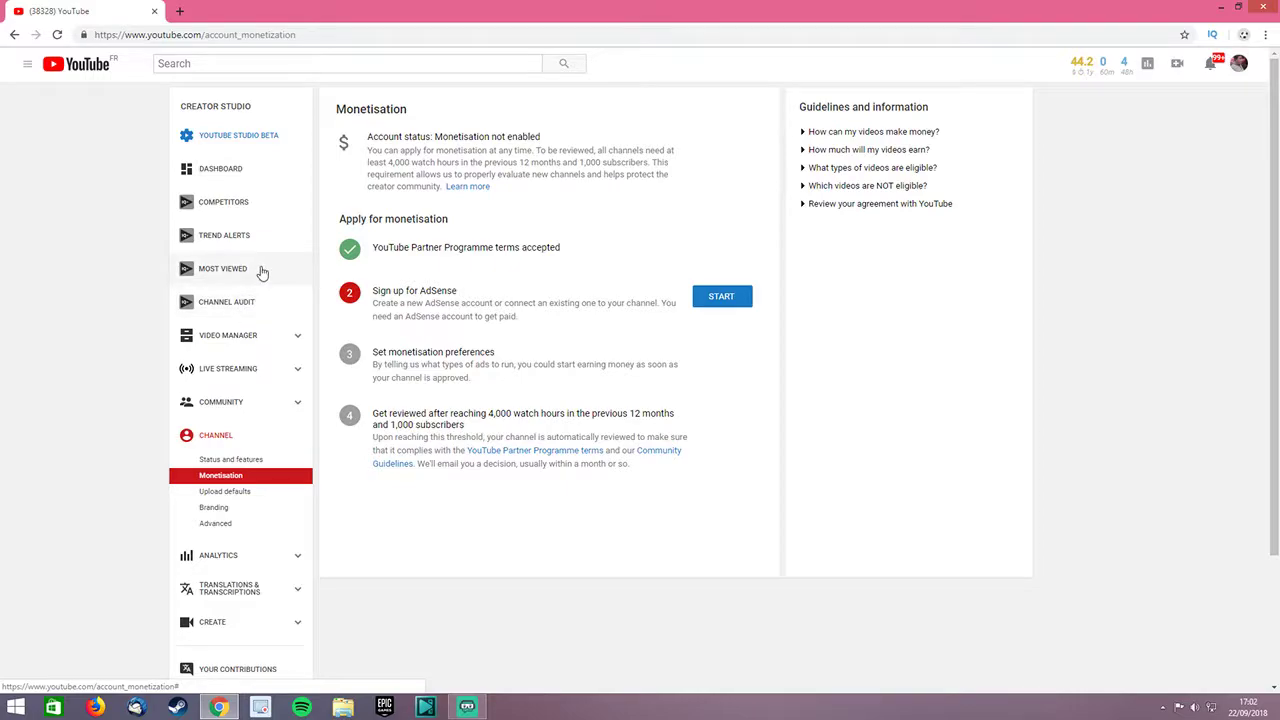
Open Twitch in a new tab, go to the harvey4Games channel and pause the hosted RedBull stream
click(180, 12)
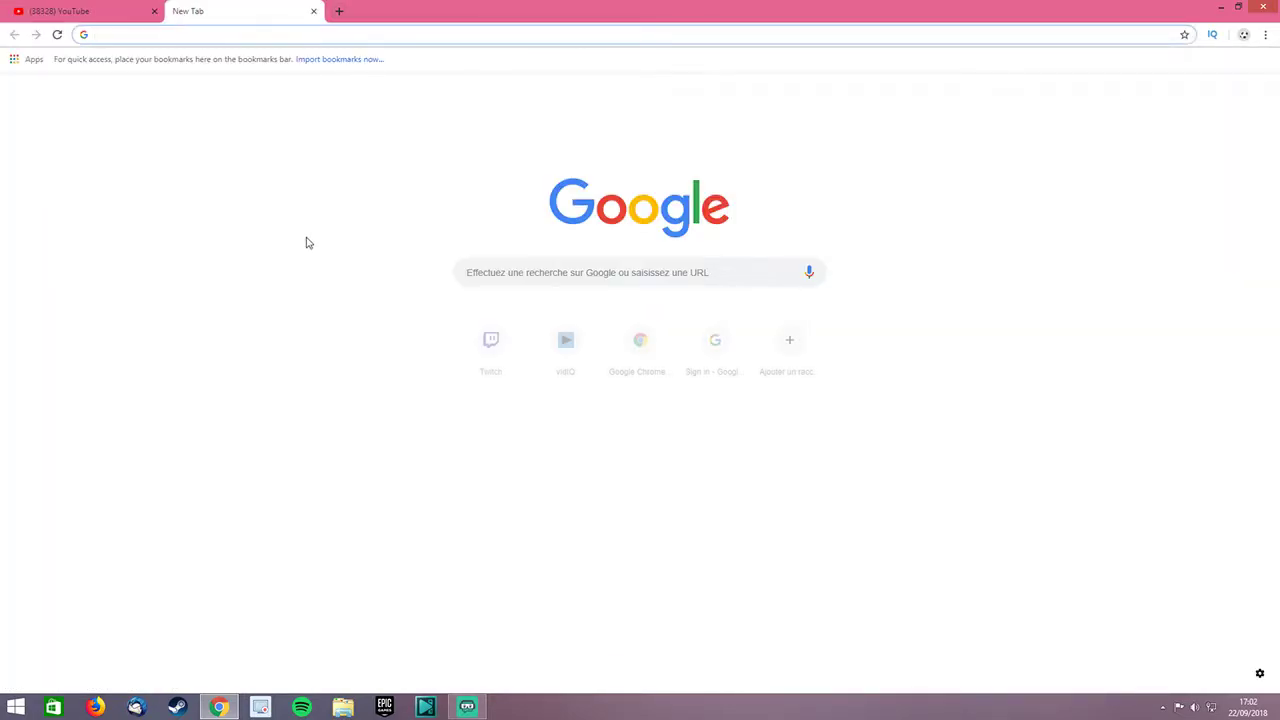
click(490, 357)
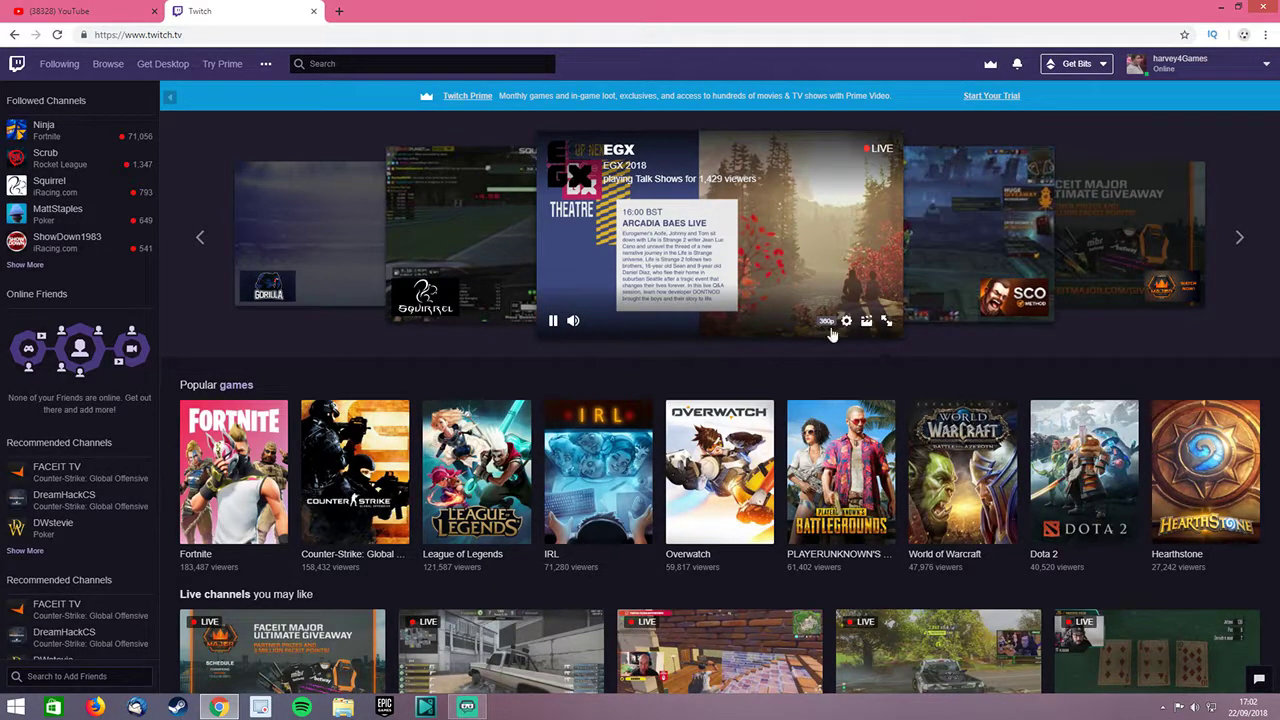
click(1207, 62)
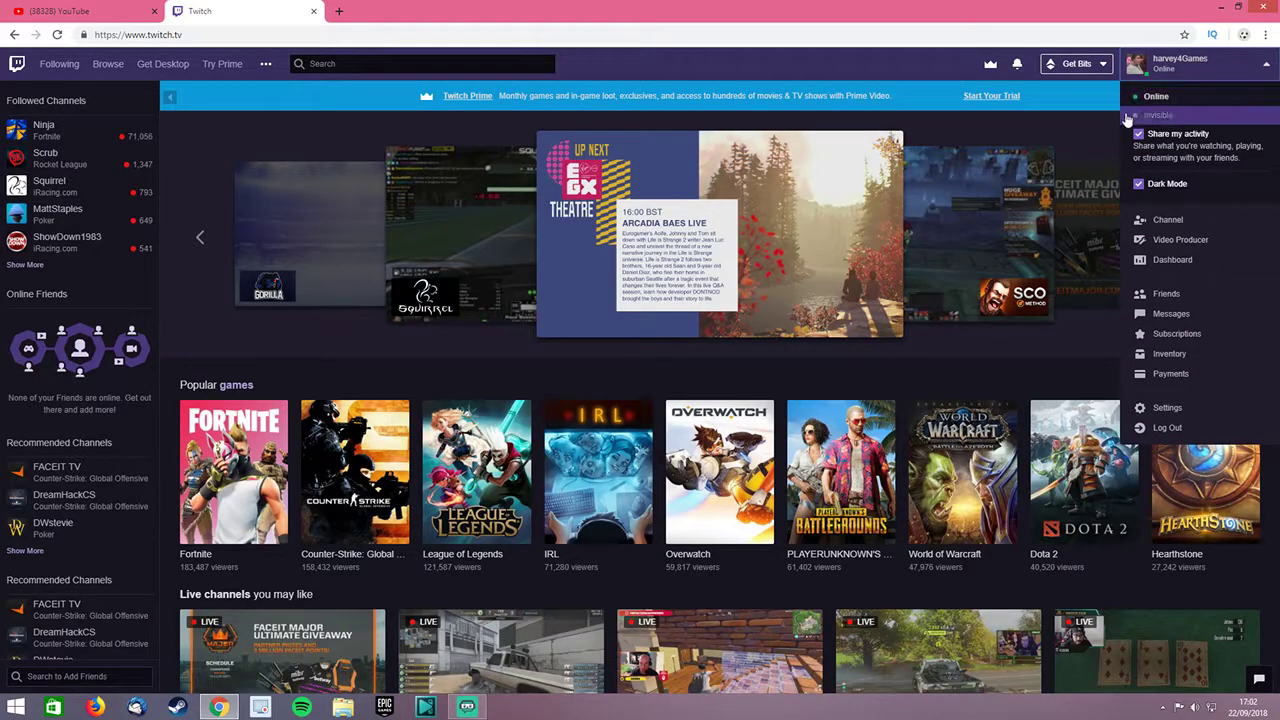
click(1177, 222)
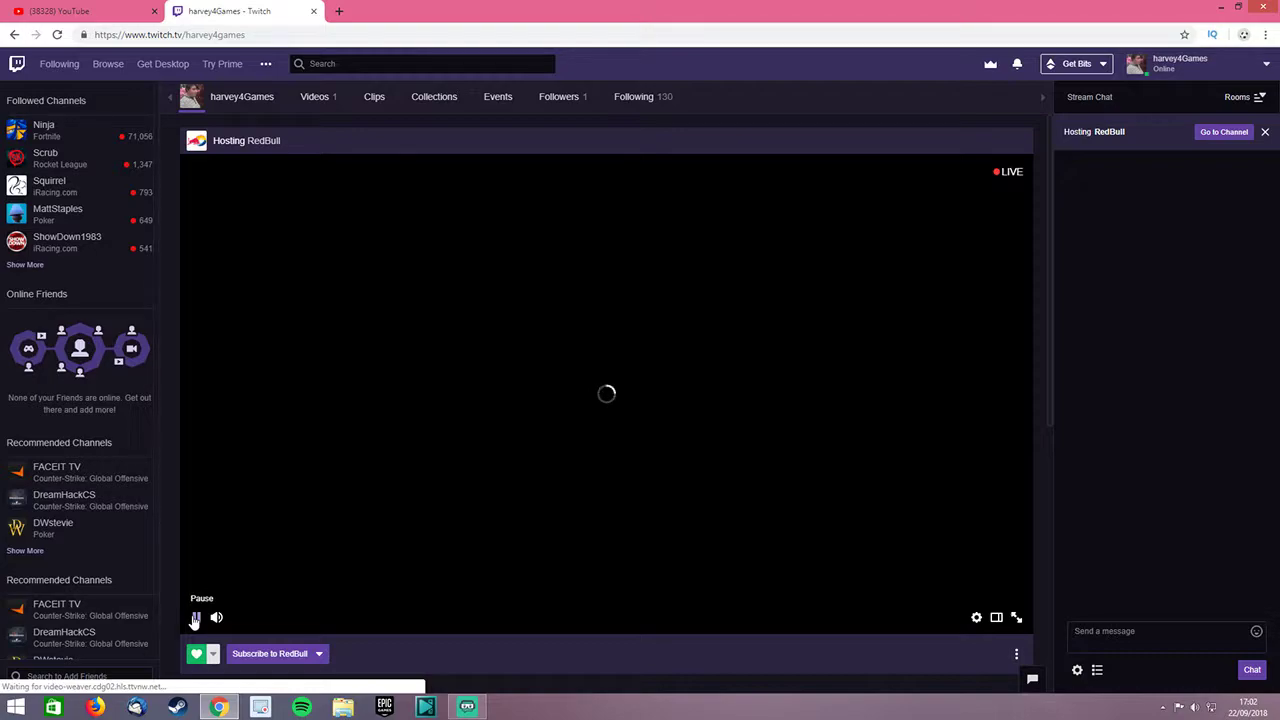
click(194, 622)
scroll(790, 355, down, 1)
scroll(802, 352, down, 2)
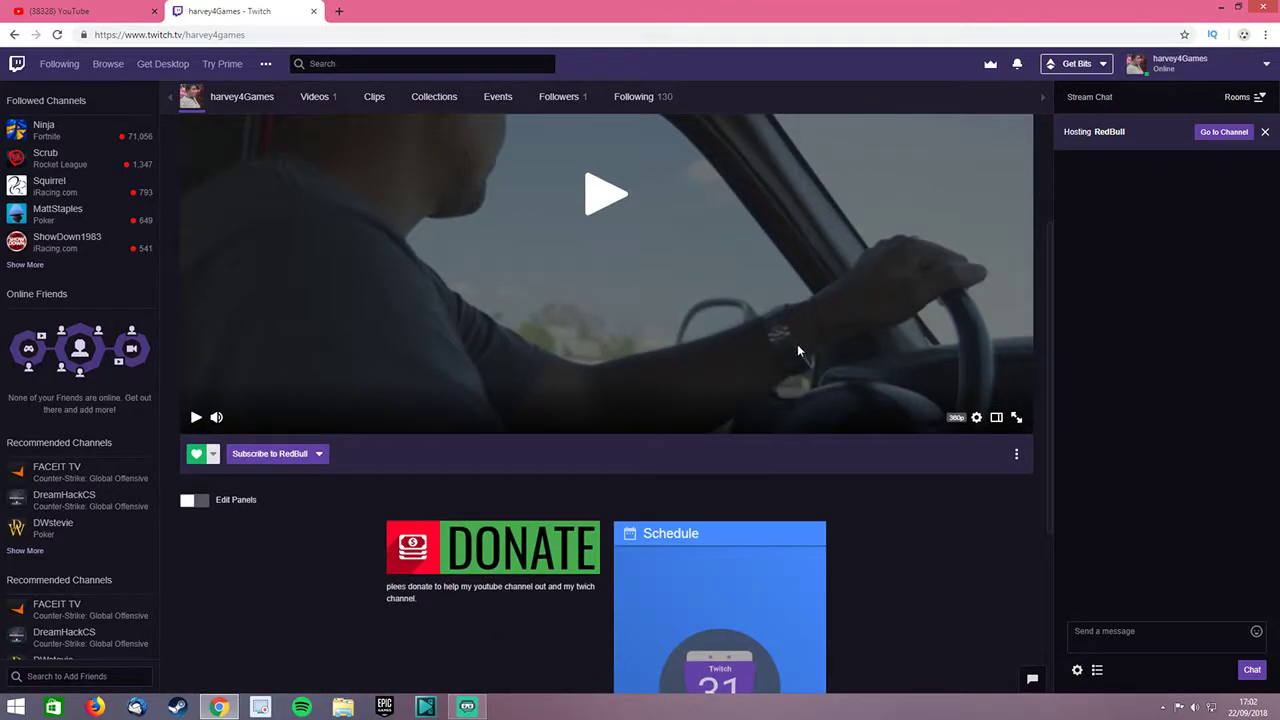
scroll(809, 314, down, 1)
scroll(637, 377, down, 1)
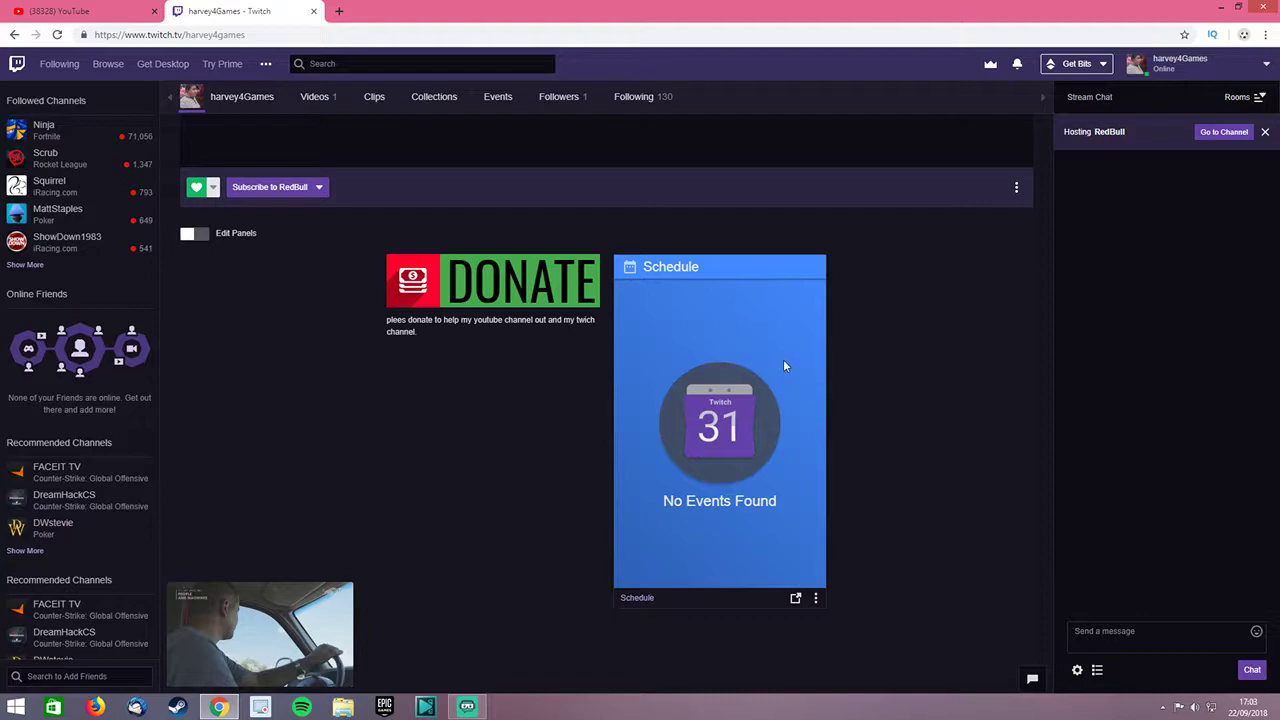
scroll(784, 366, up, 4)
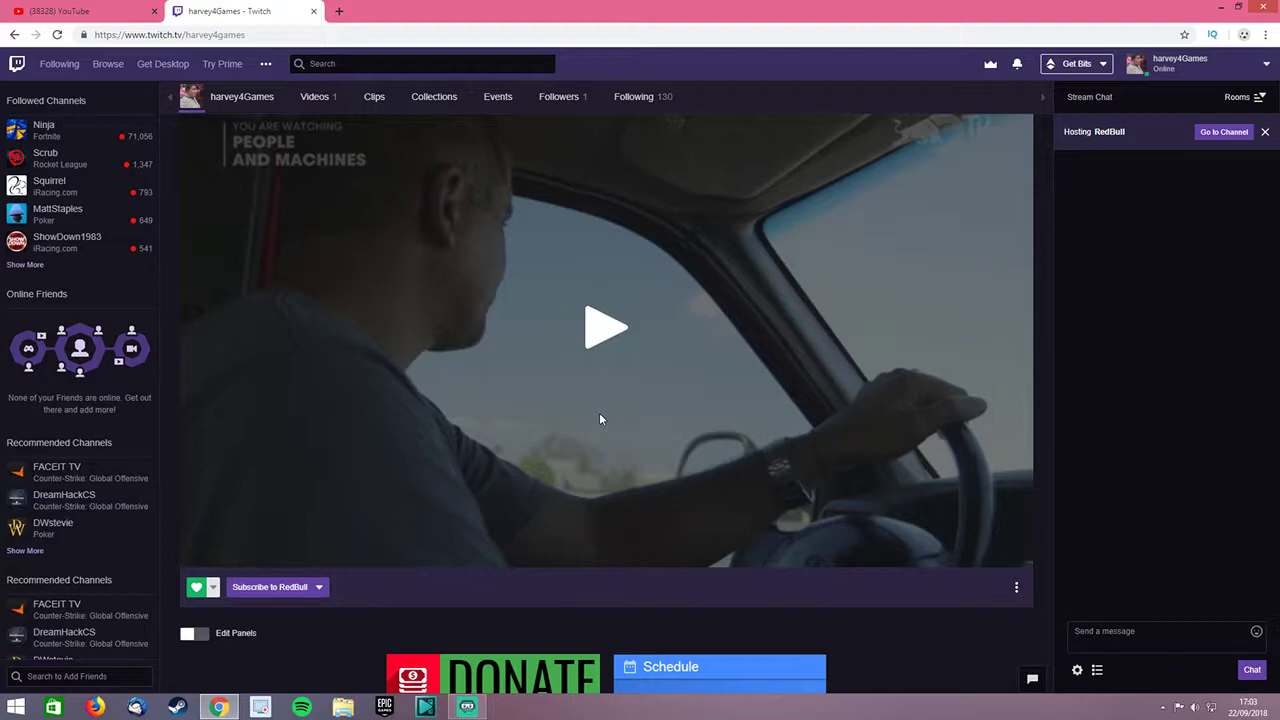
Back on YouTube, open the Analytics Revenue Ad rates report, which shows only an AdSense notice
click(74, 11)
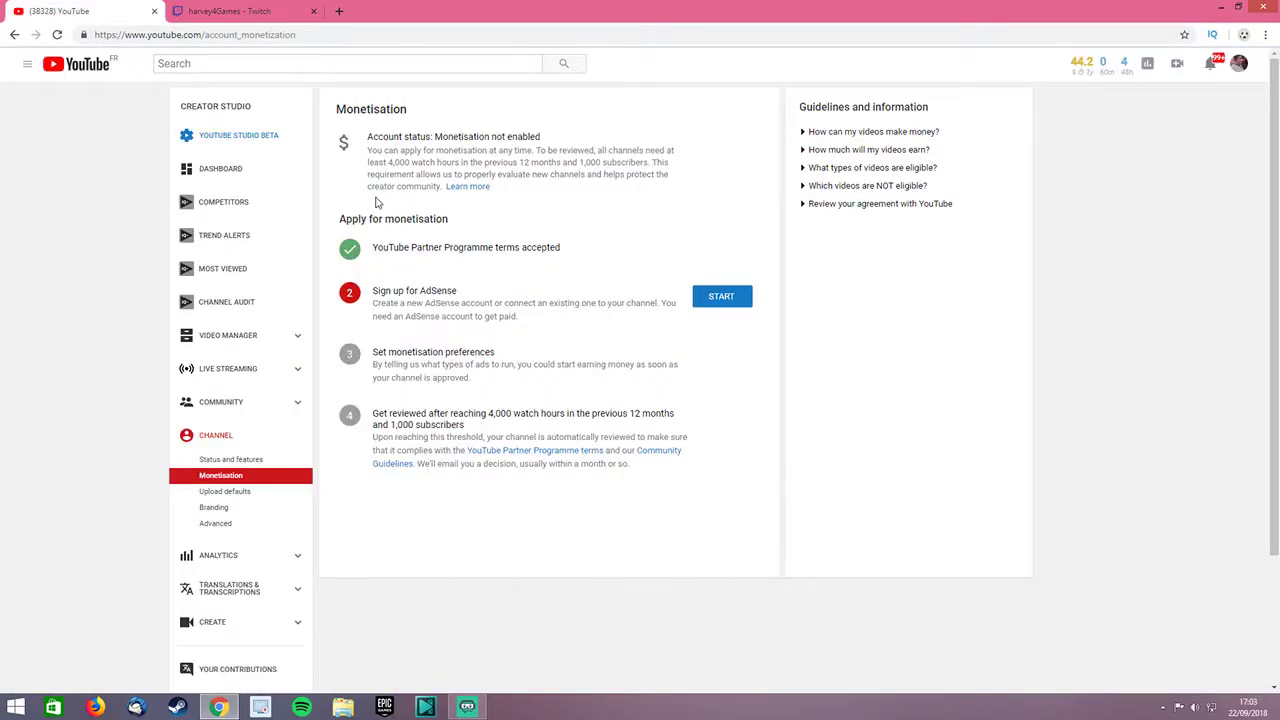
click(231, 568)
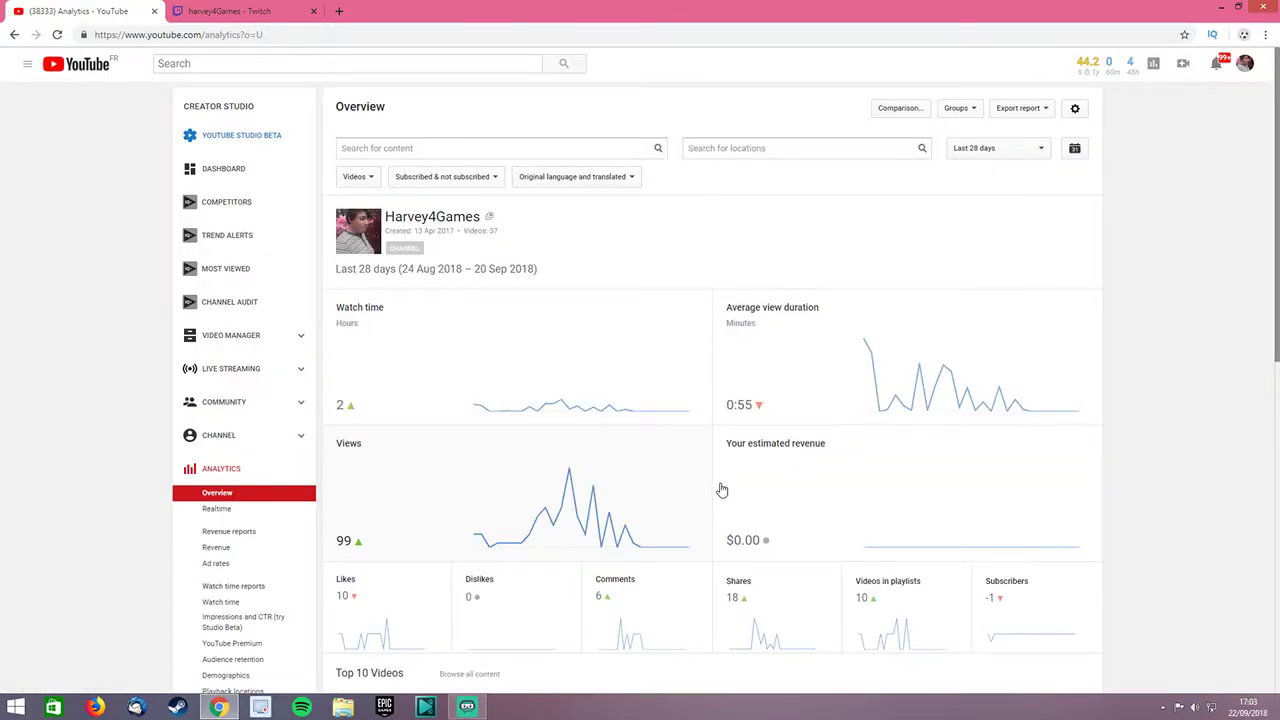
mouse_move(1030, 408)
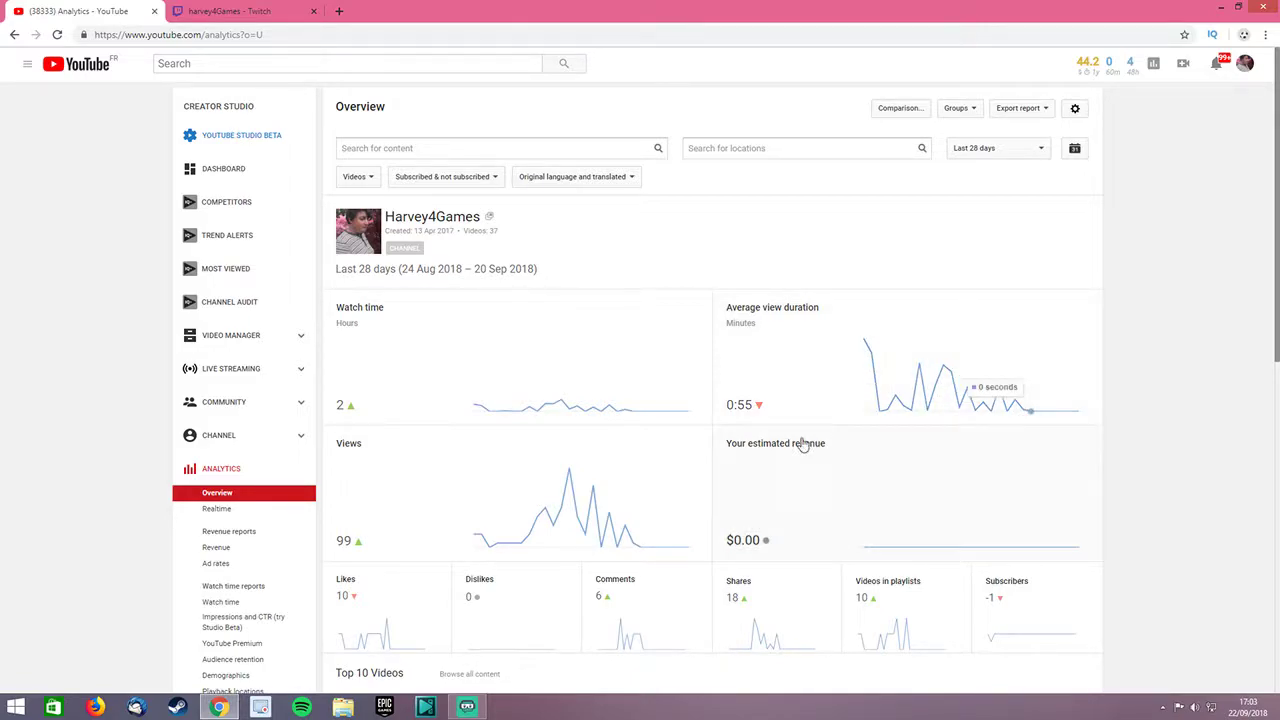
scroll(414, 443, down, 3)
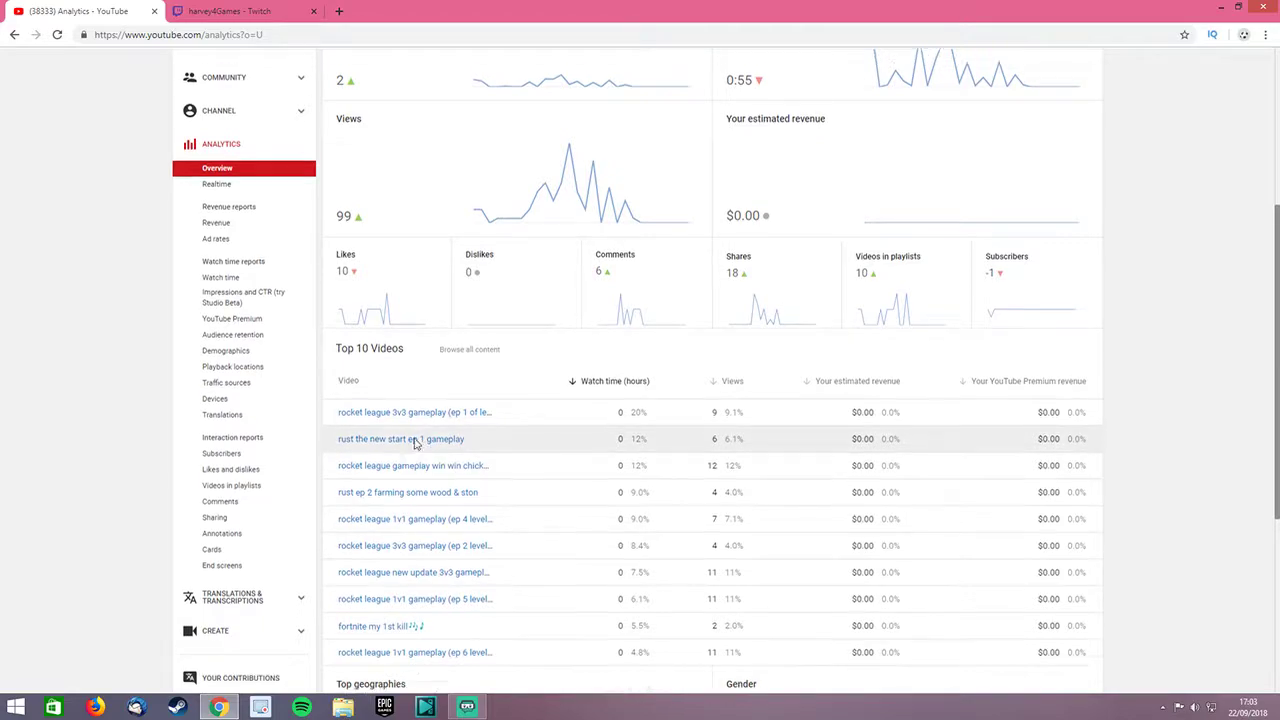
scroll(414, 443, up, 1)
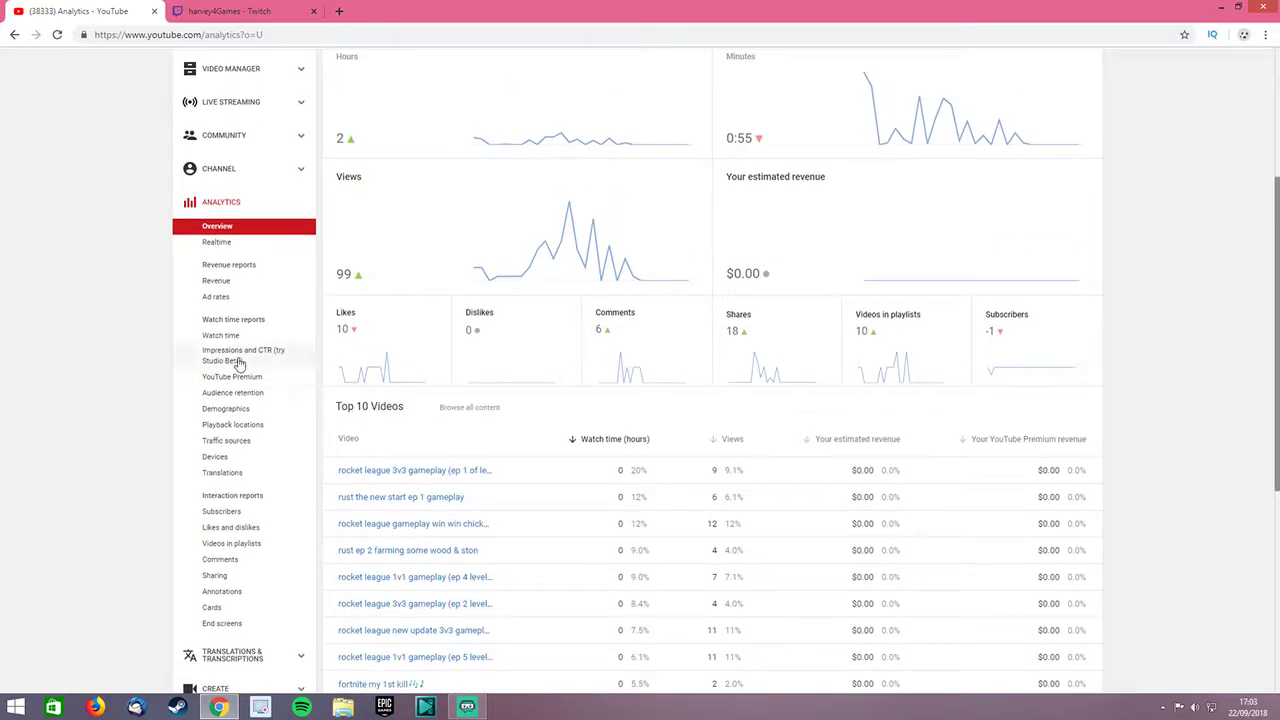
click(218, 280)
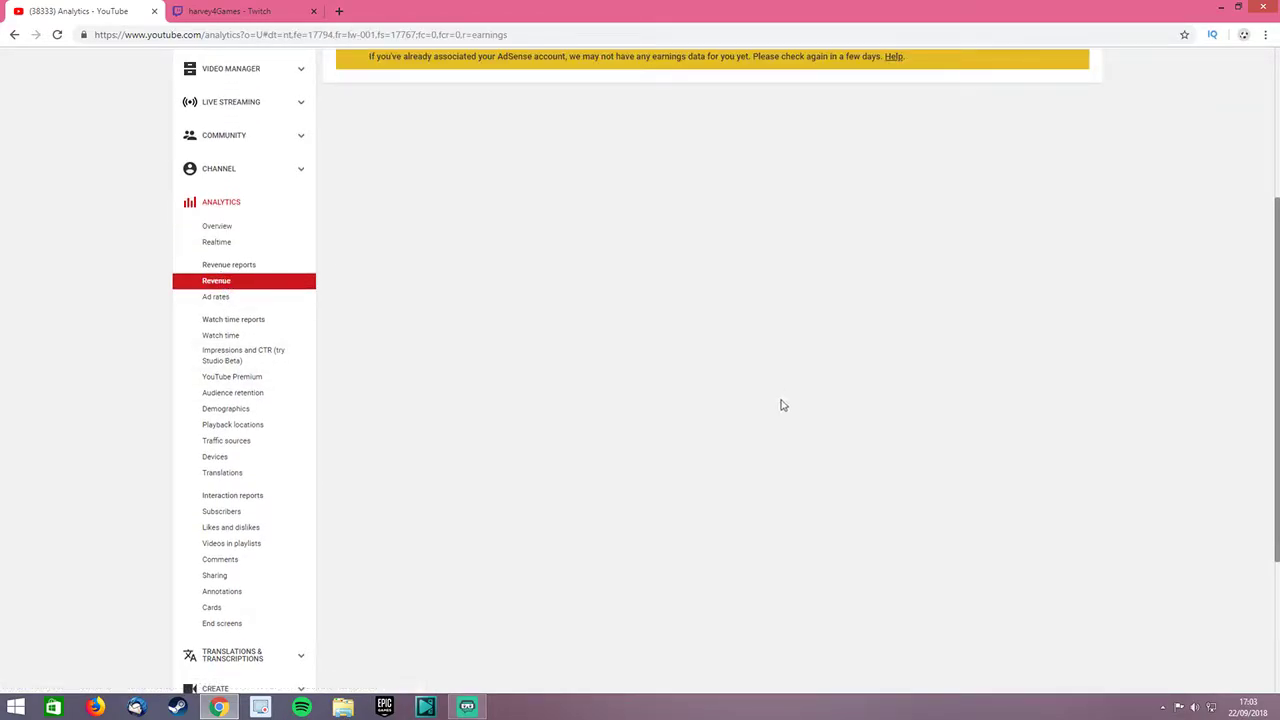
scroll(478, 110, up, 2)
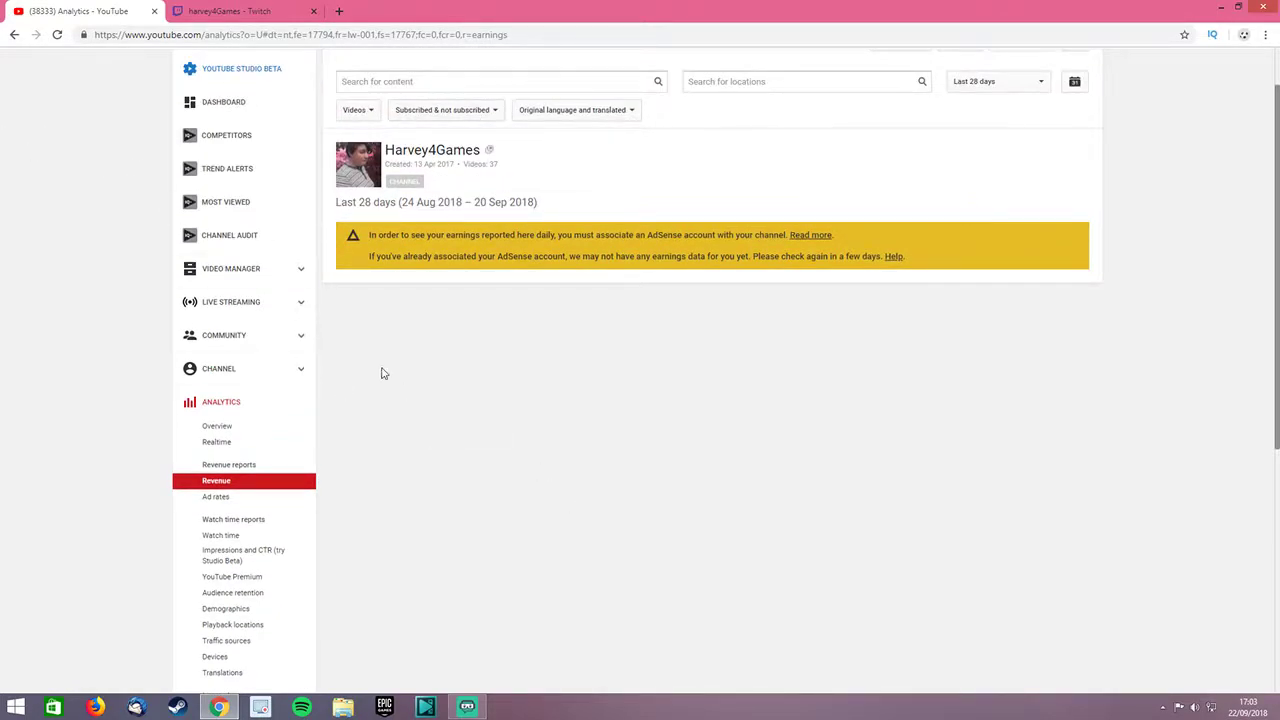
click(210, 496)
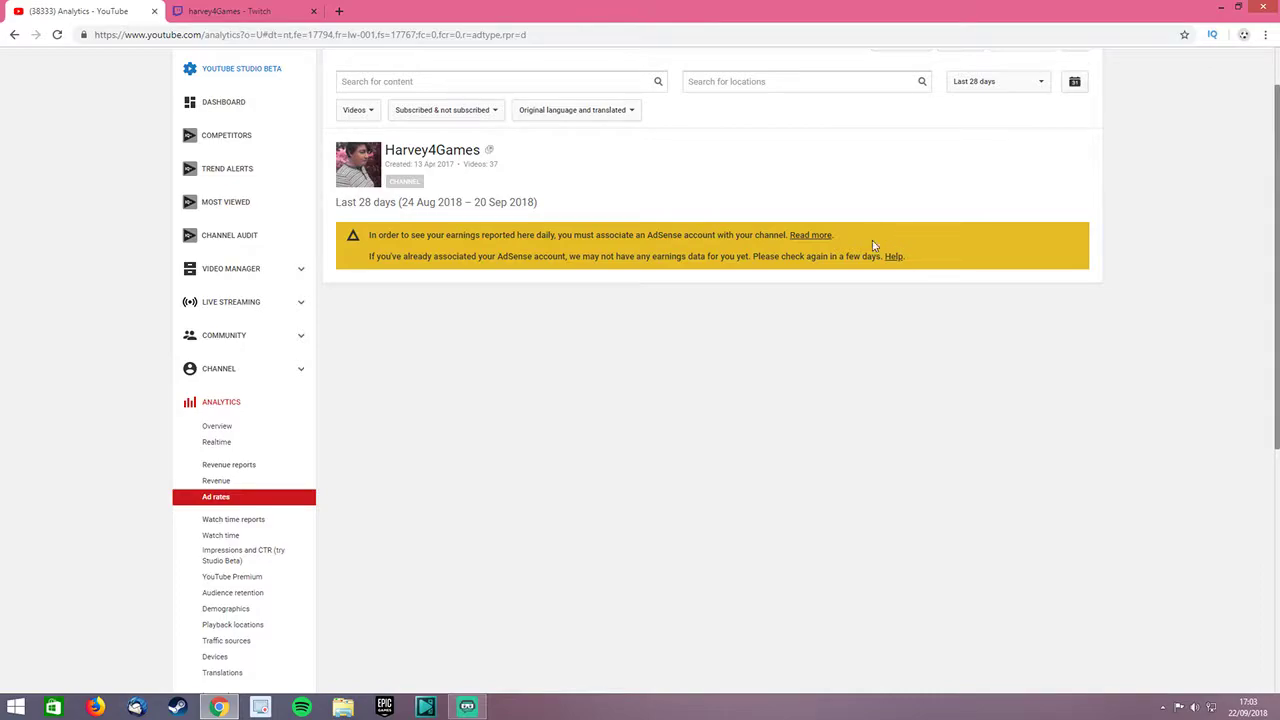
scroll(200, 511, down, 5)
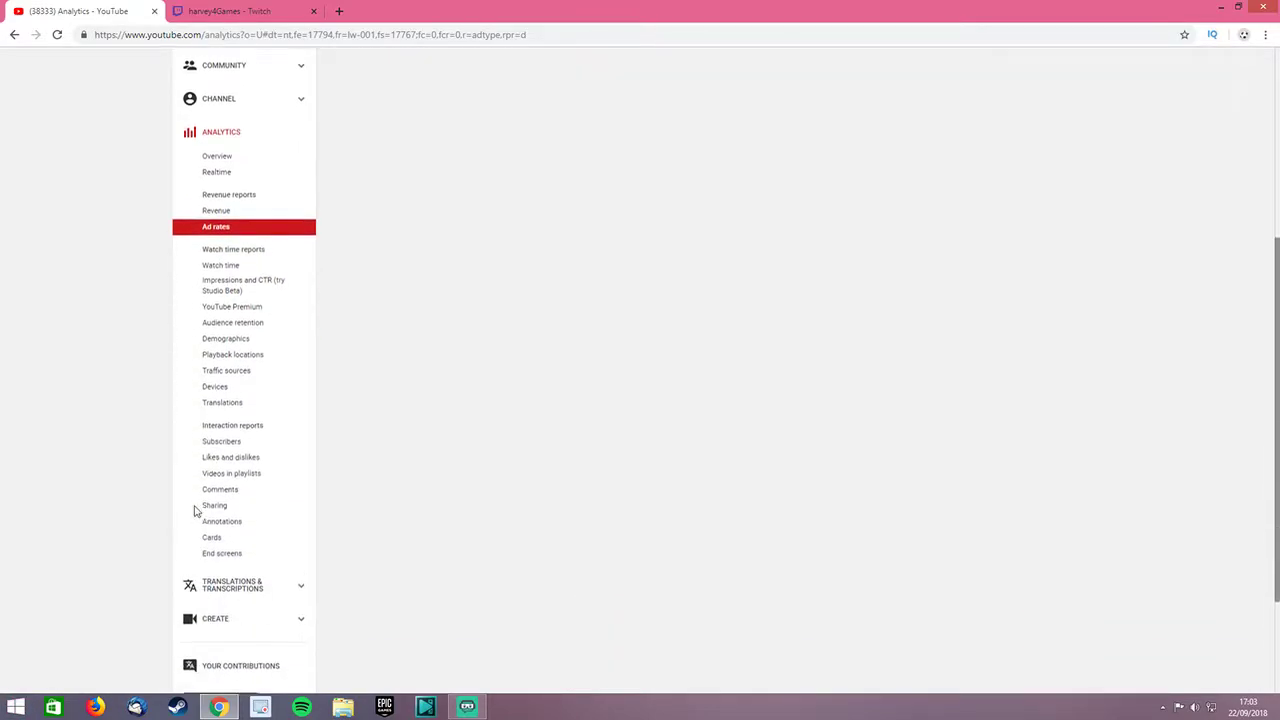
scroll(196, 511, up, 5)
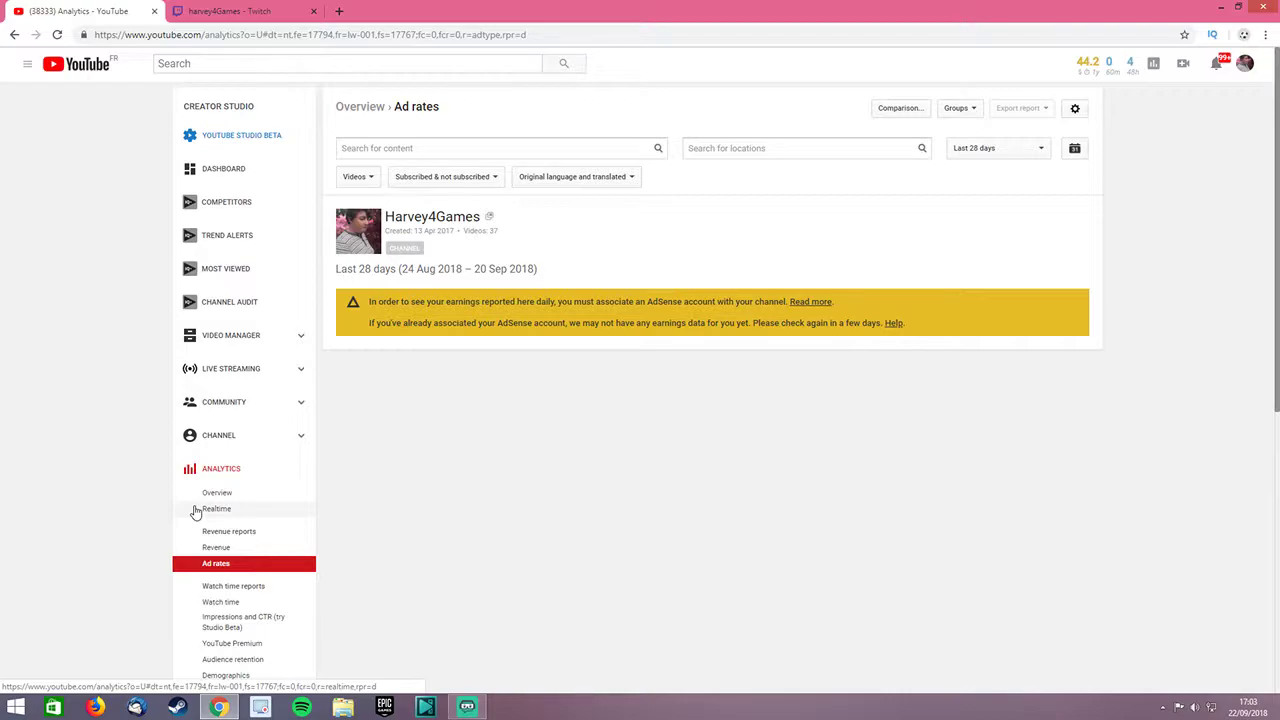
Pass through Community comments to the Live Streaming page, preview phone verification, then return
click(252, 412)
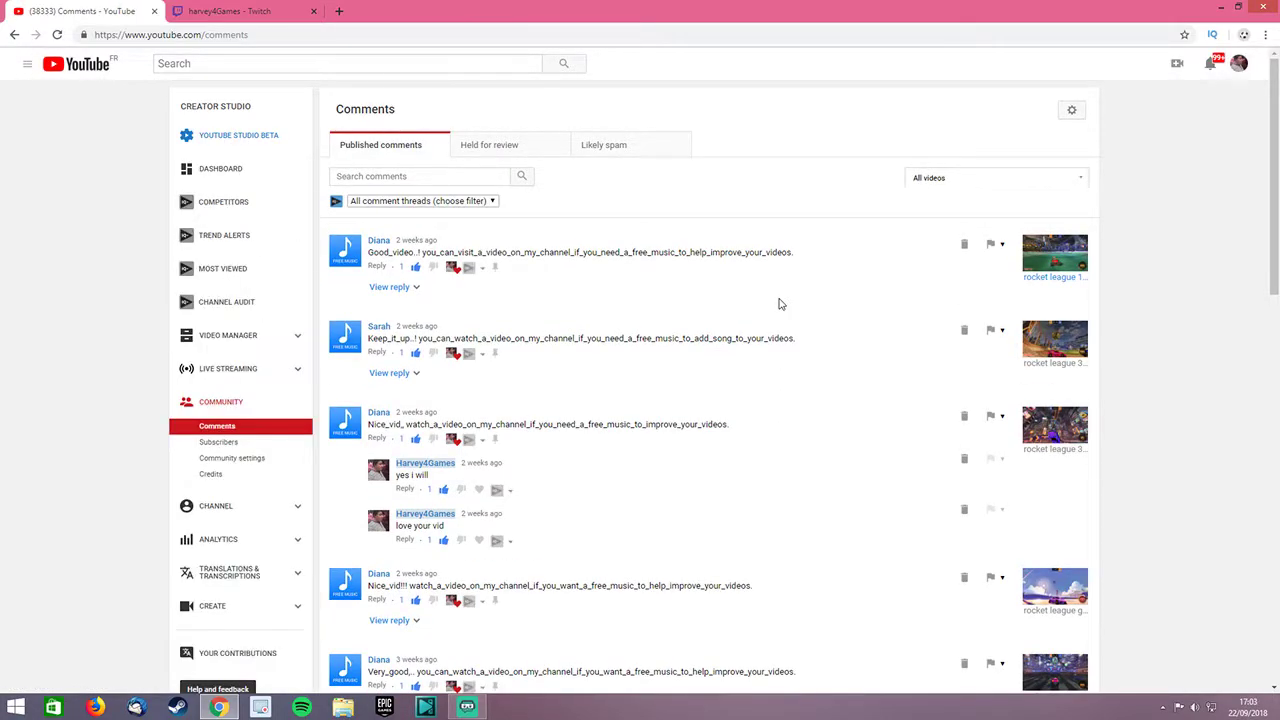
click(218, 370)
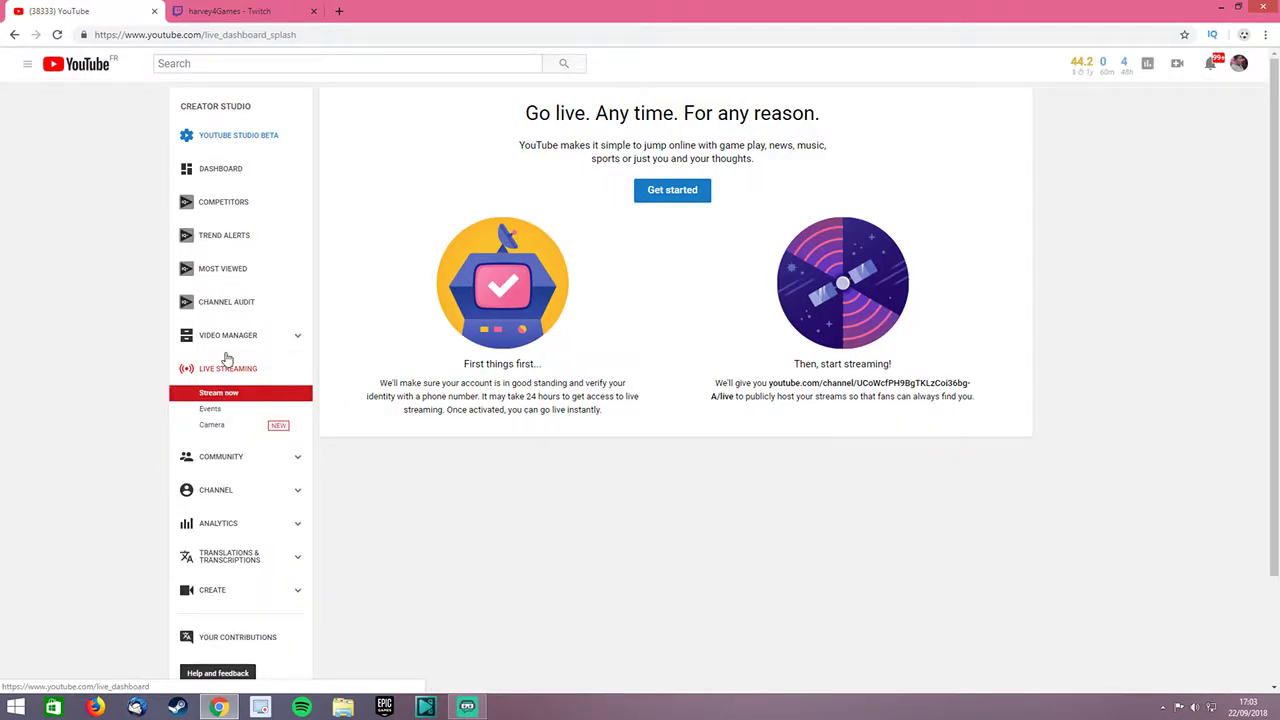
click(681, 199)
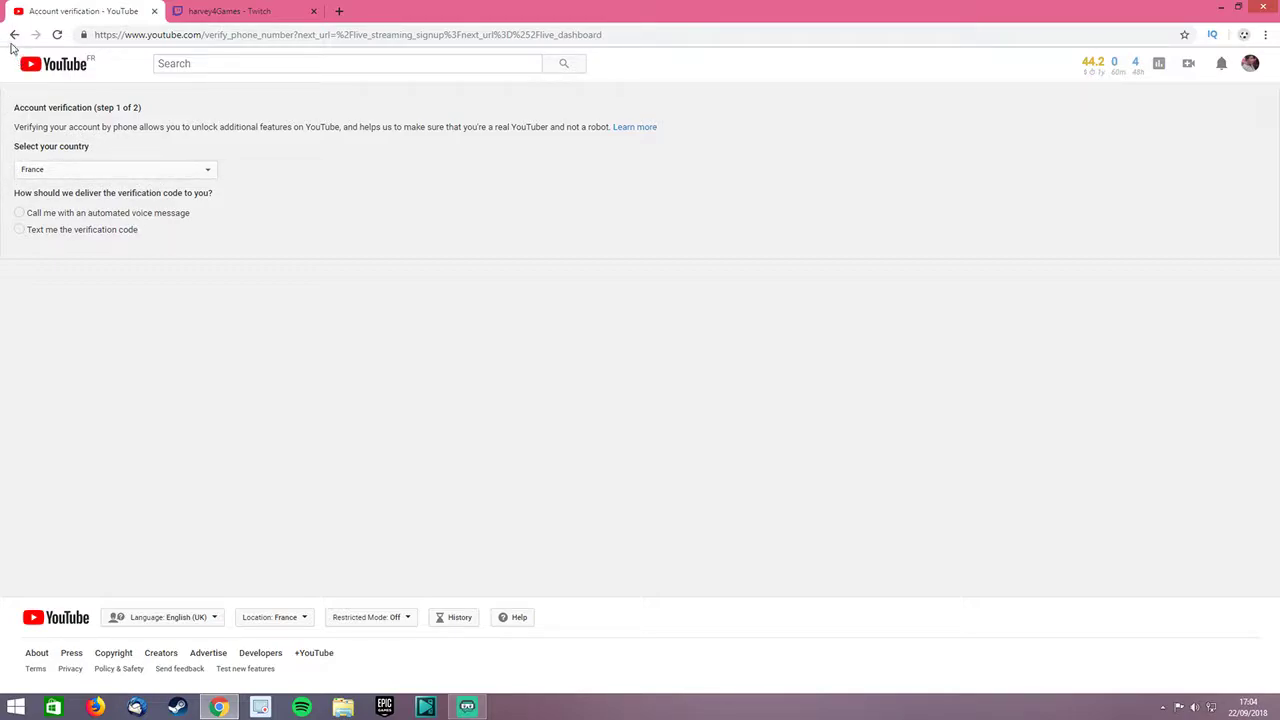
click(14, 36)
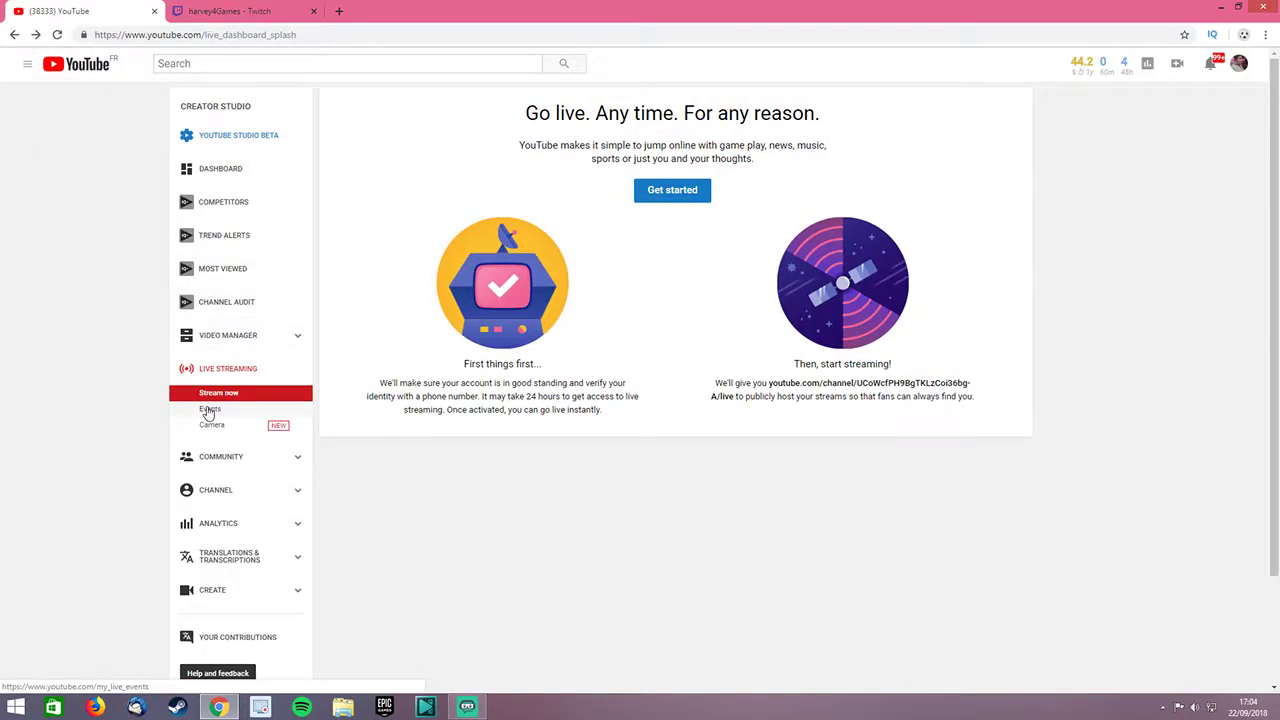
Look at the Live events and webcam streaming pages, then go to the Video Manager
click(209, 410)
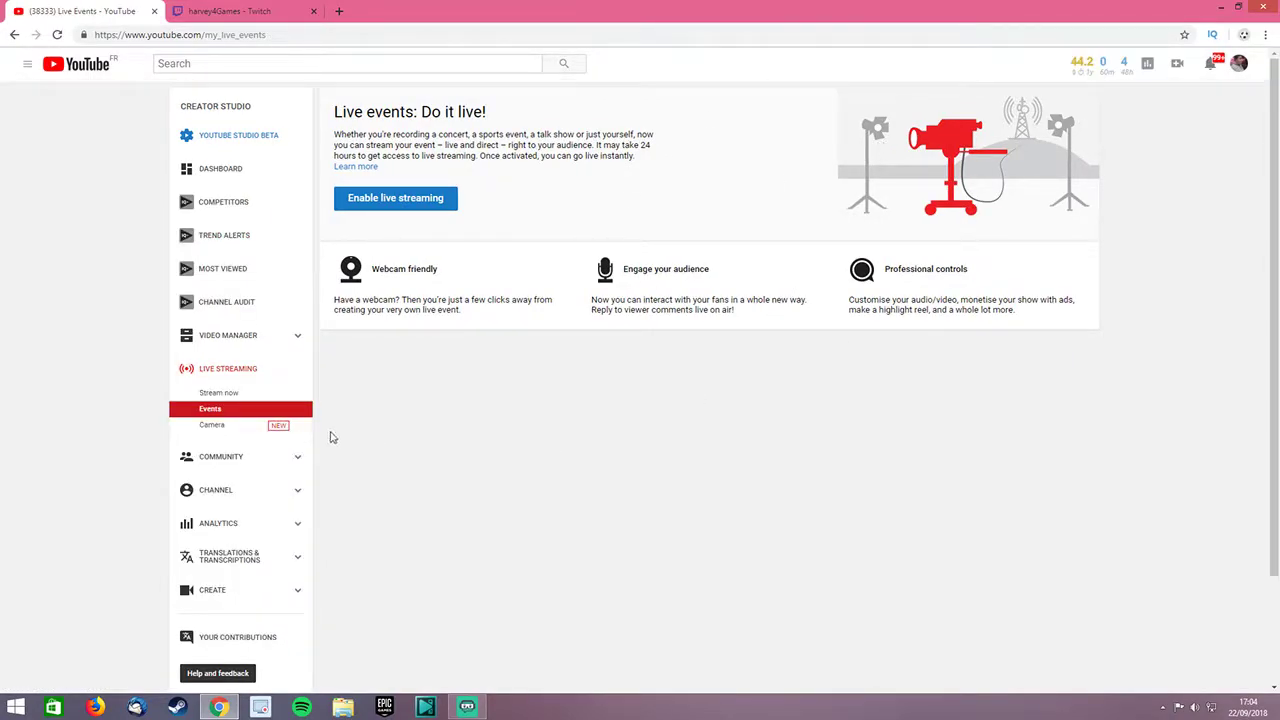
click(250, 428)
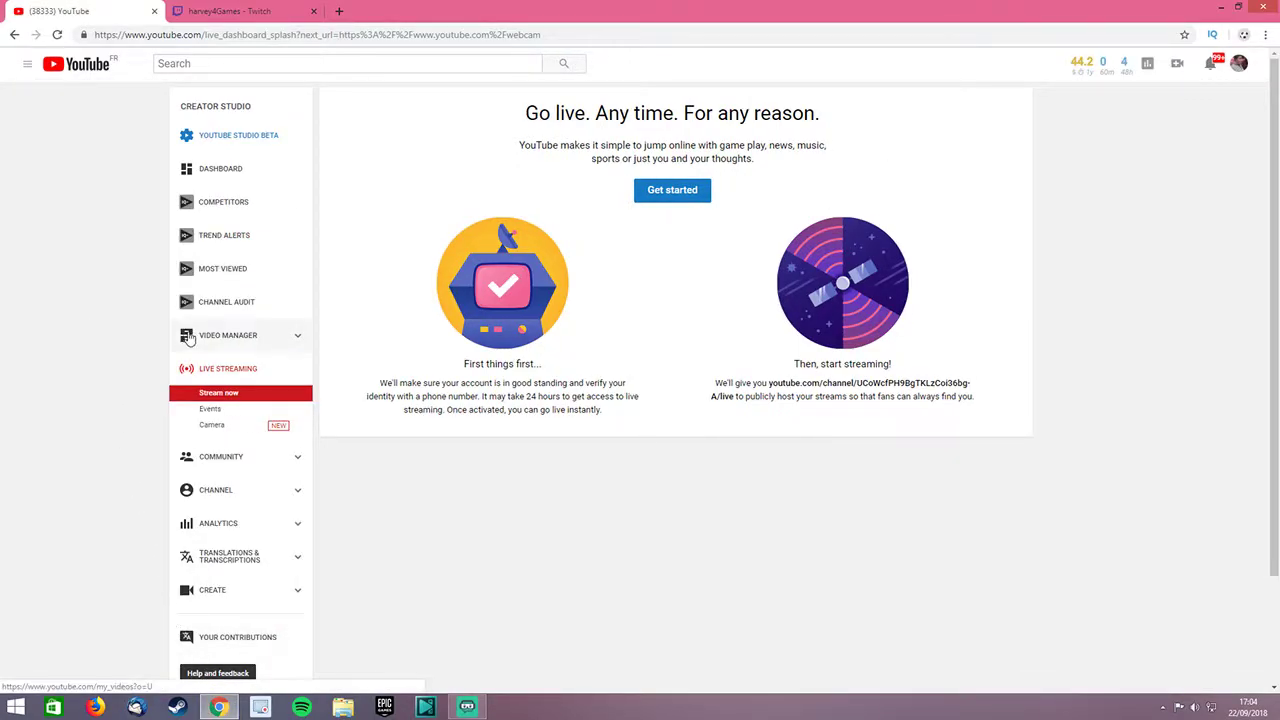
click(240, 339)
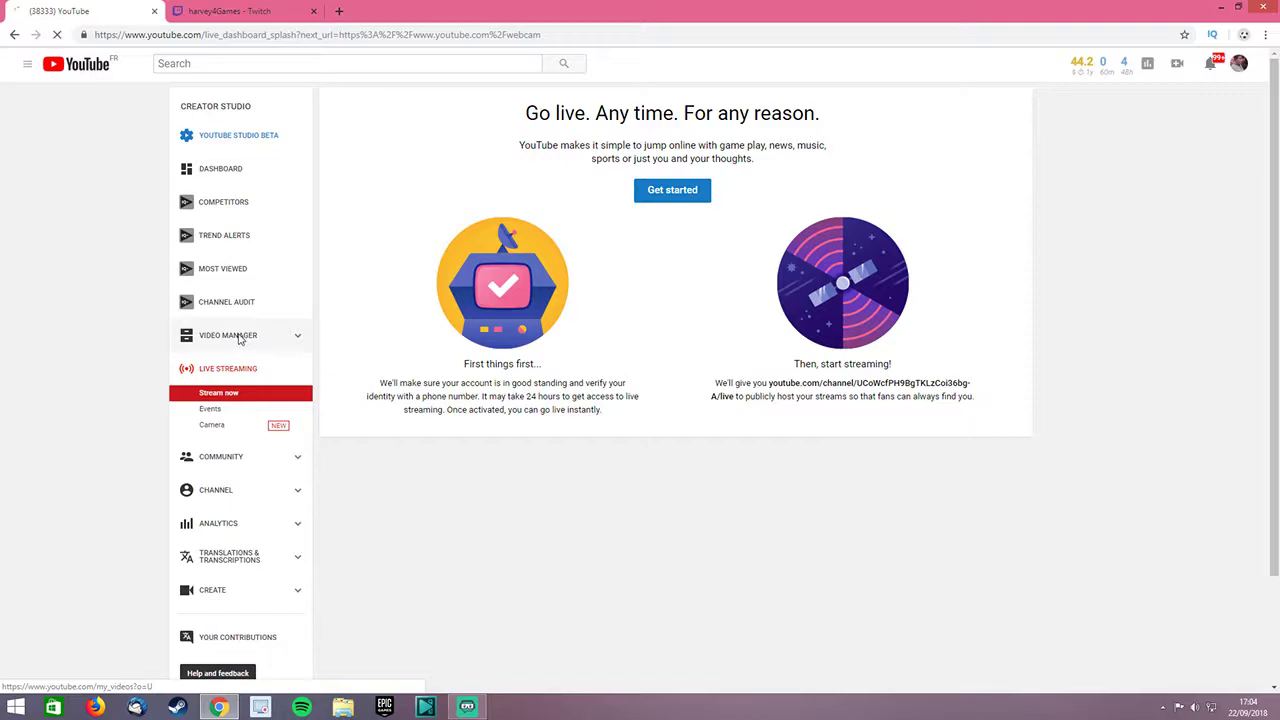